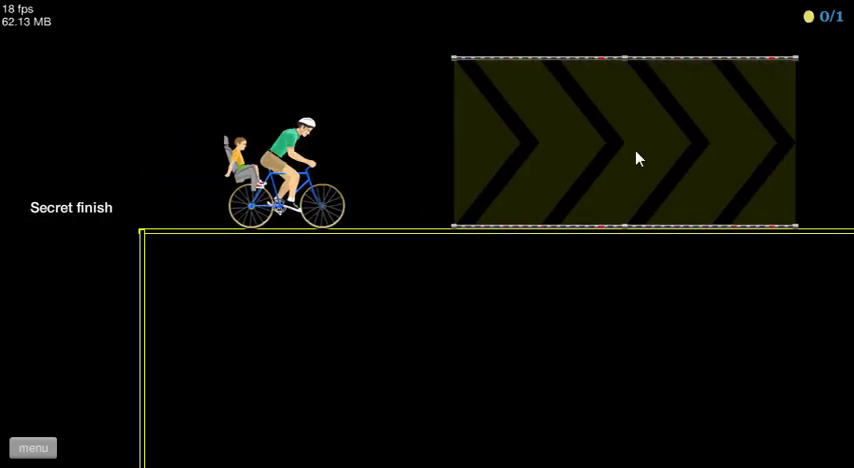
# Ride Neon bottle run to victory in 7.30 seconds, then restart the level.
pyautogui.press('Up')
pyautogui.press('Left')
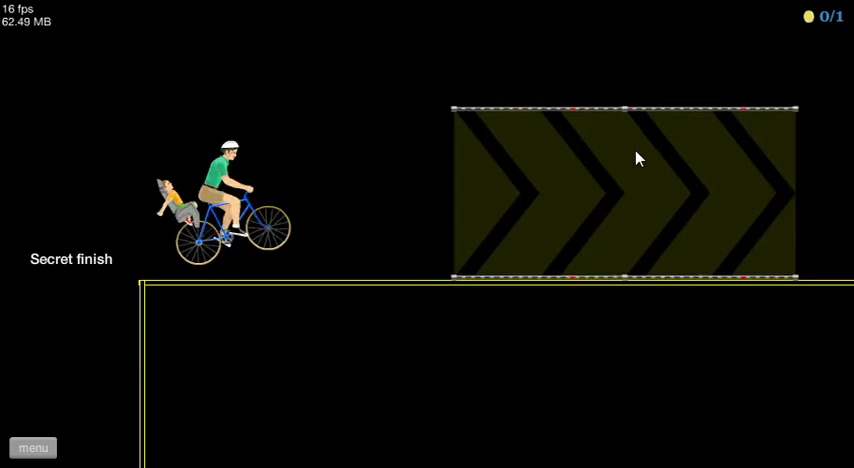
pyautogui.press('Down')
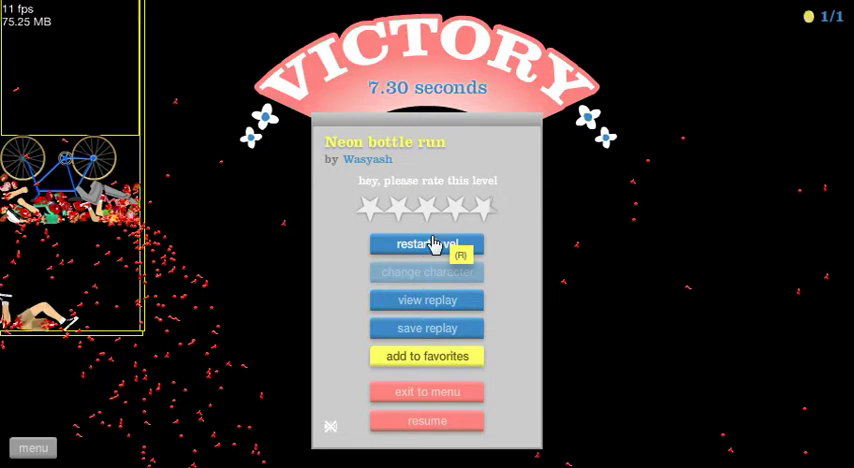
pyautogui.click(432, 244)
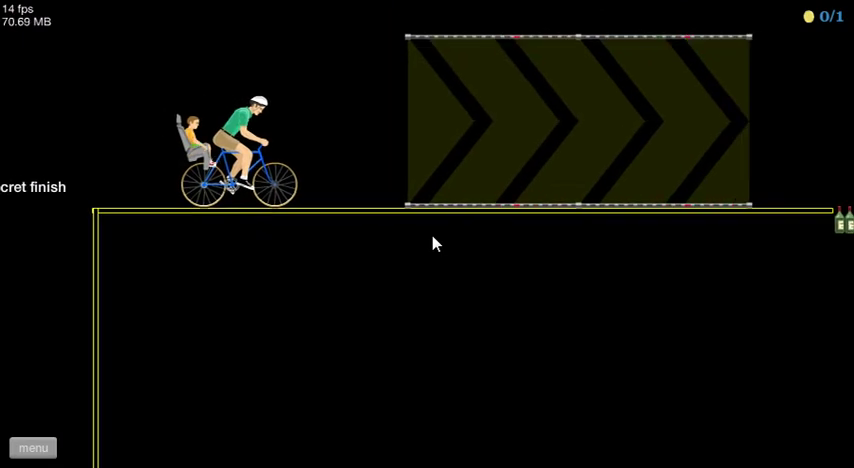
# Ride through the boost sign onto the bottle row, crash, and pause the game.
pyautogui.press('Up')
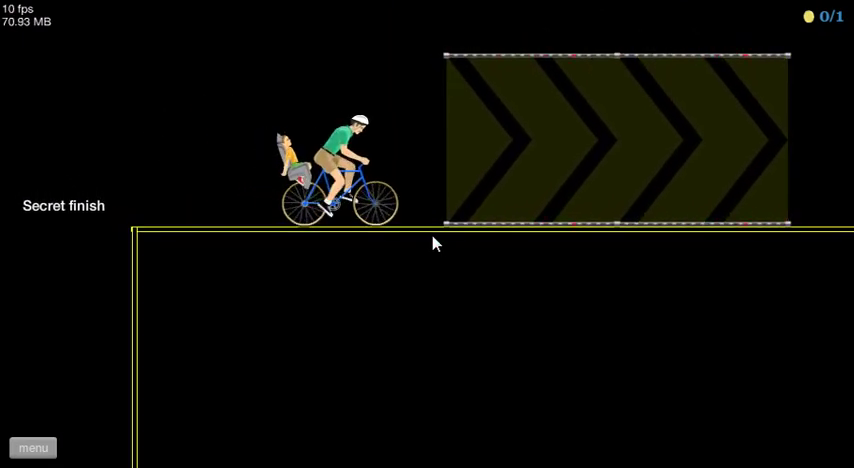
pyautogui.press('Up')
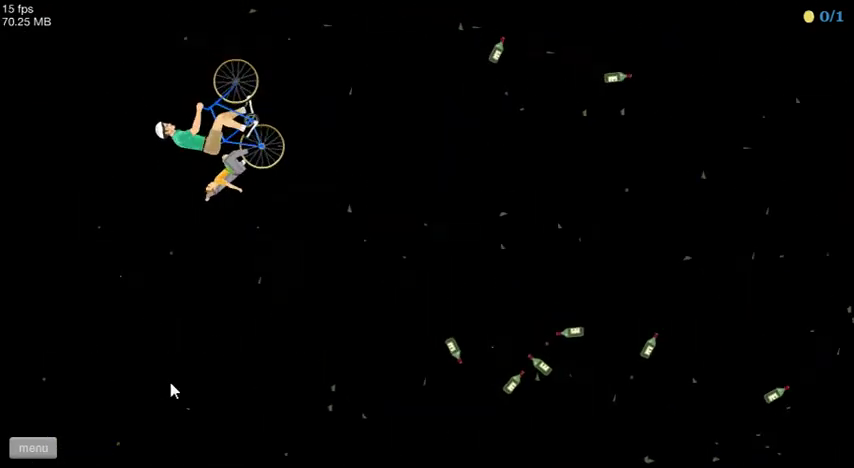
pyautogui.click(40, 448)
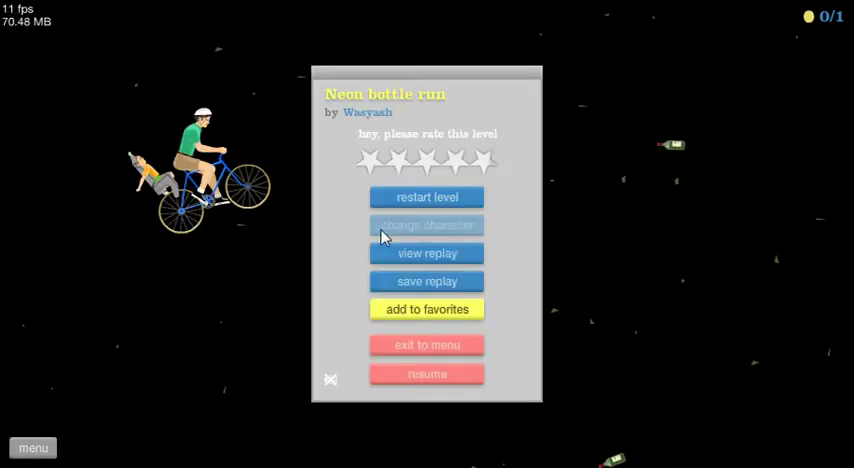
# Restart Neon bottle run and ride past the boost sign across the bottle row until the bridge collapses.
pyautogui.click(437, 199)
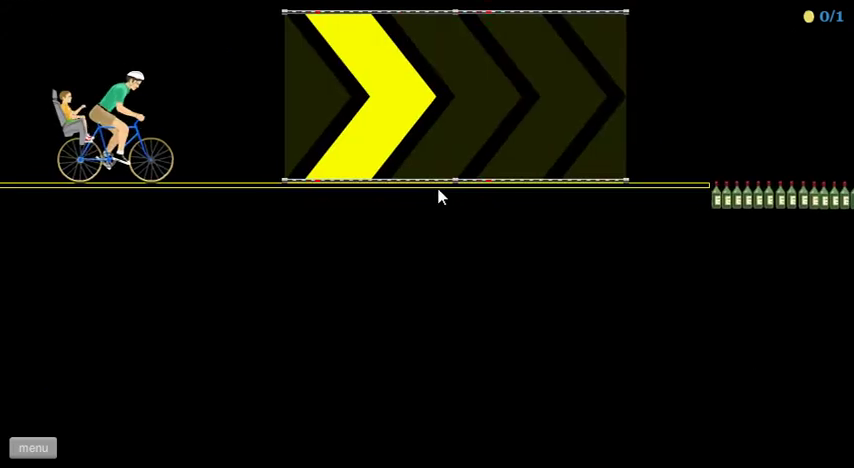
pyautogui.press('Up')
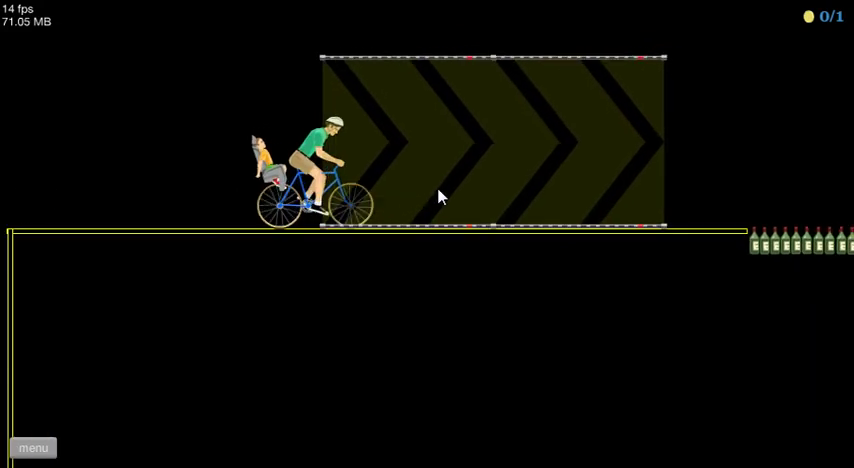
pyautogui.press('Up')
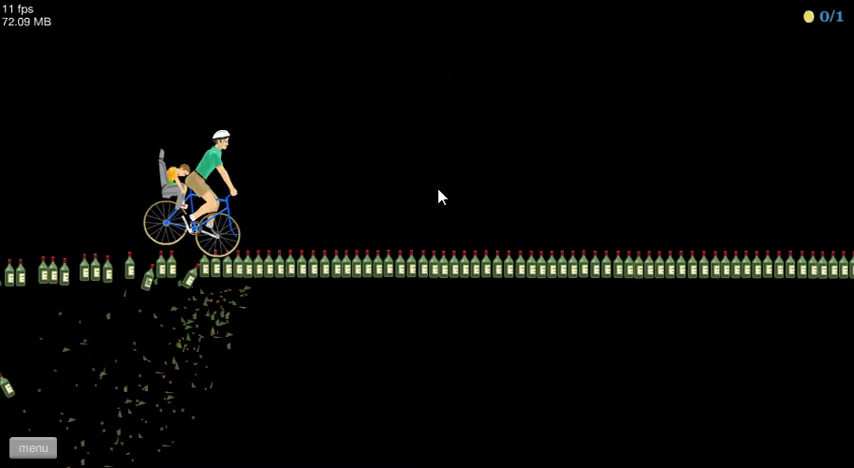
pyautogui.press('Up')
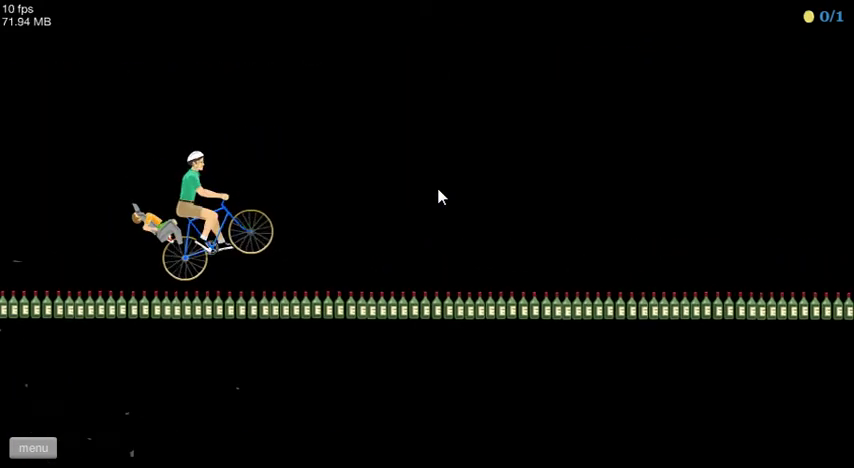
pyautogui.press('Up')
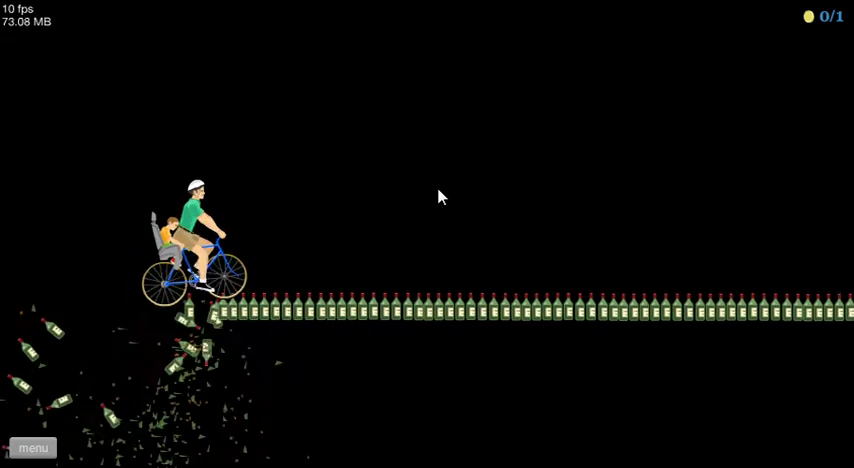
pyautogui.press('Up')
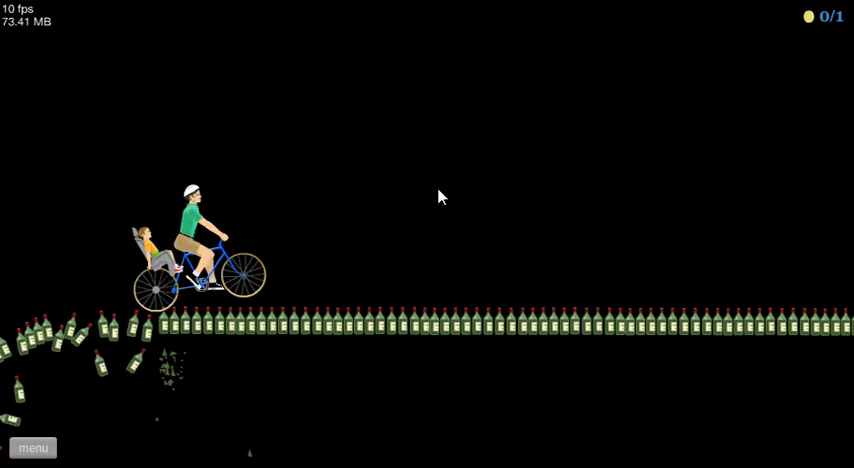
pyautogui.press('Up')
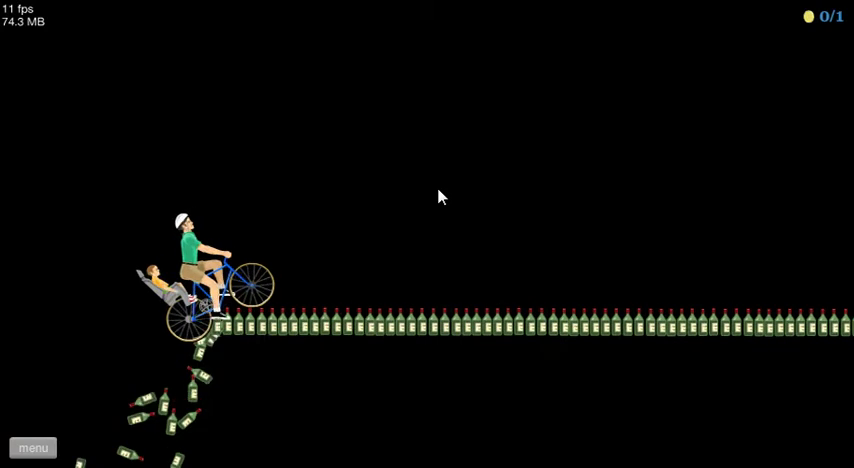
pyautogui.press('Up')
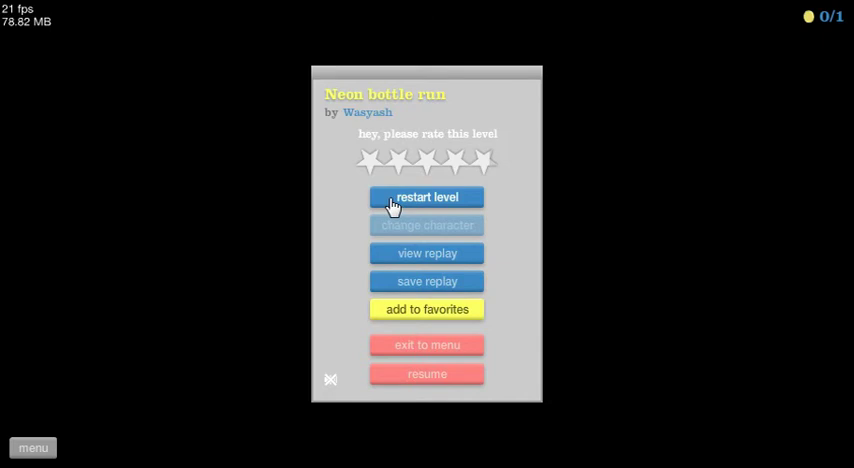
# Restart Neon bottle run from the pause menu for another attempt.
pyautogui.click(392, 203)
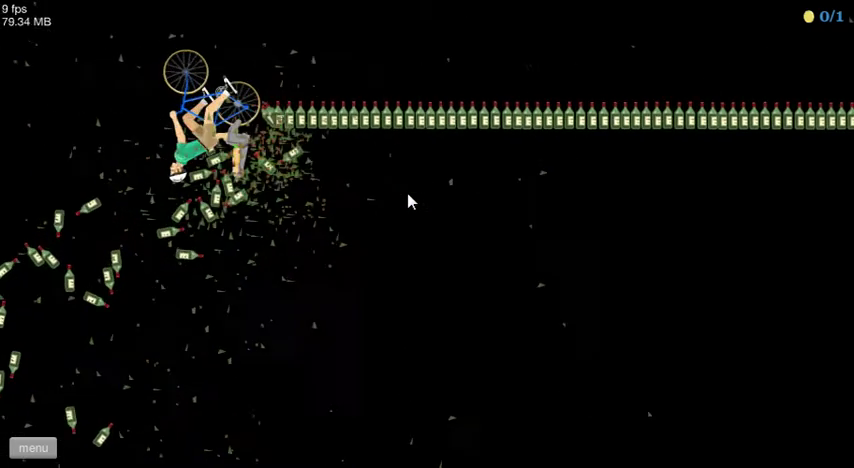
# Pause Neon bottle run, exit to the level list, and expand Glass Break's details.
pyautogui.click(33, 447)
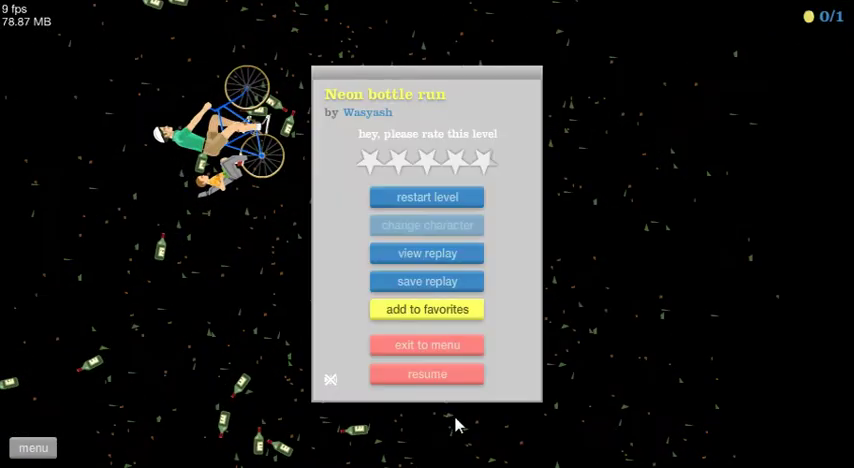
pyautogui.click(452, 355)
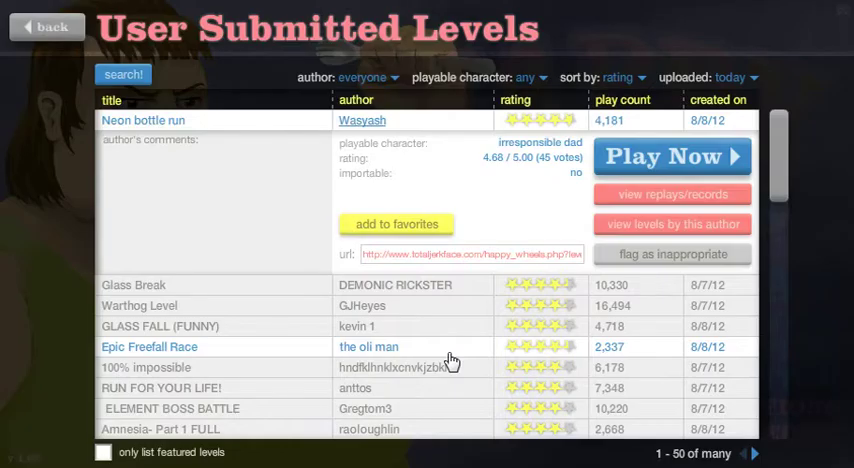
pyautogui.click(478, 288)
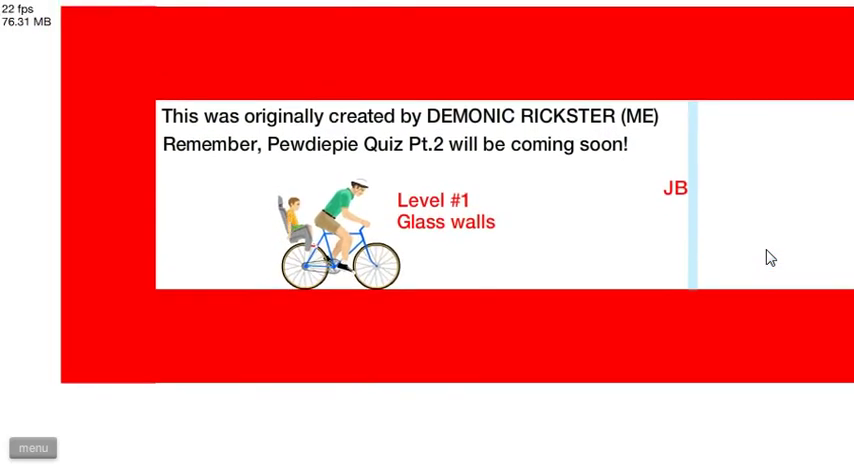
# Ride through Glass Break's first glass wall and crash into the next one at the Okay sign.
pyautogui.press('Up')
pyautogui.press('Up')
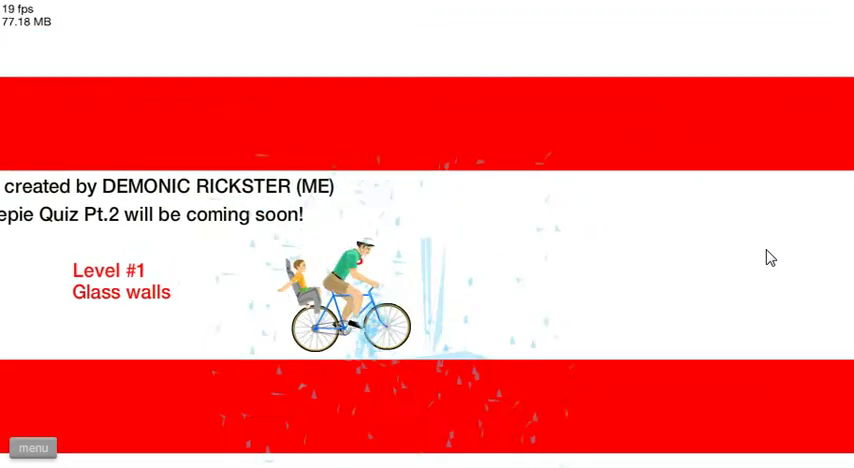
pyautogui.press('Up')
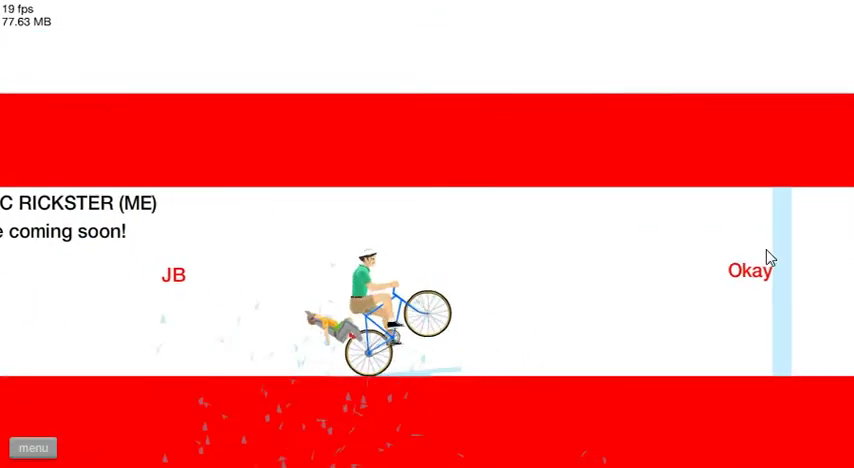
pyautogui.press('Up')
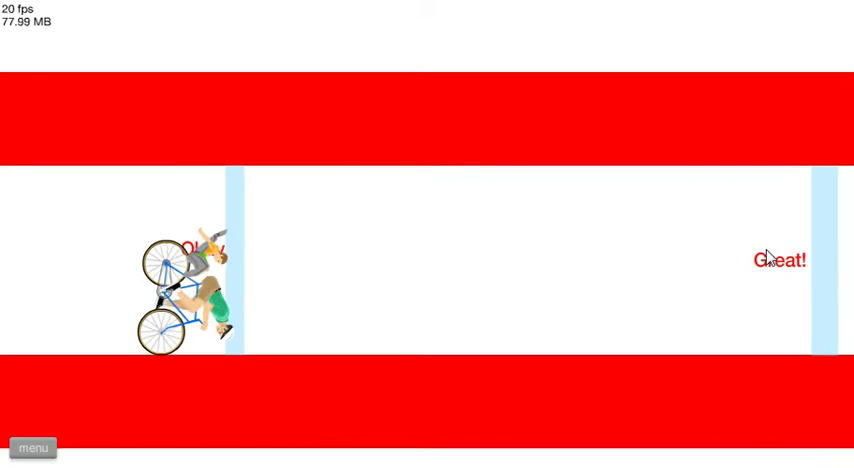
pyautogui.press('Up')
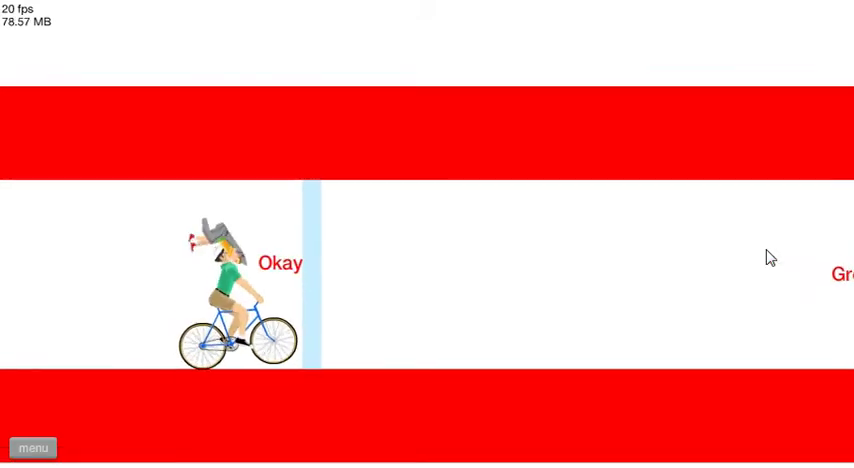
pyautogui.press('Up')
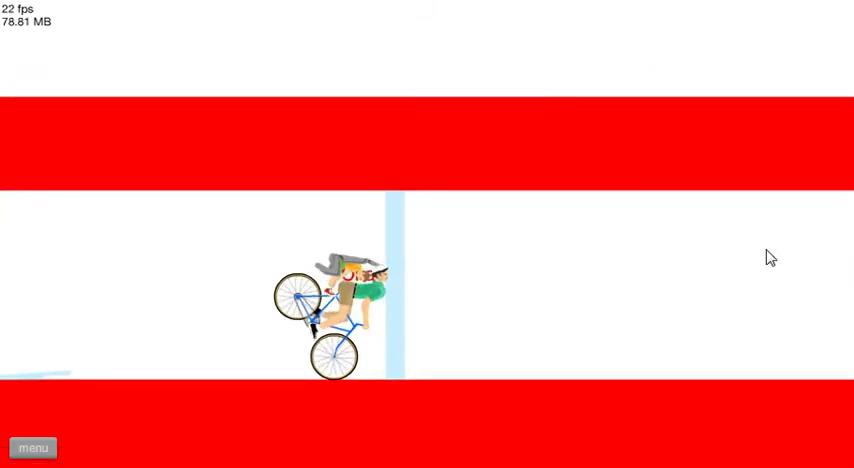
pyautogui.press('Up')
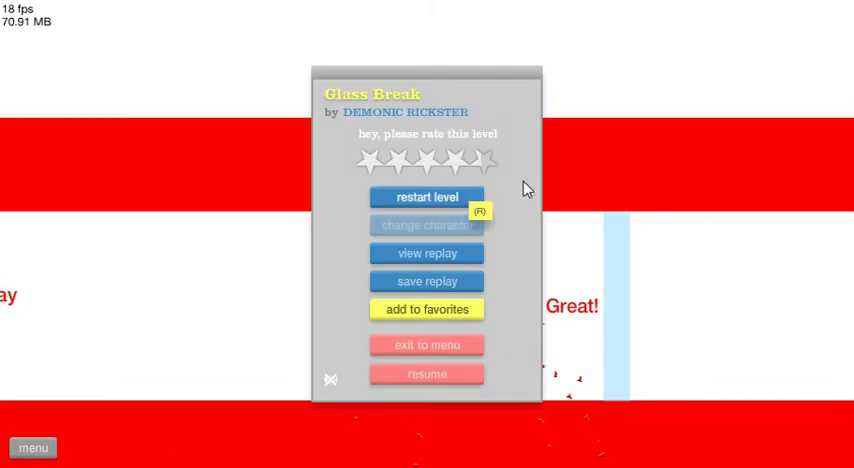
# Restart Glass Break and smash through the glass walls at Okay and Great!
pyautogui.press('r')
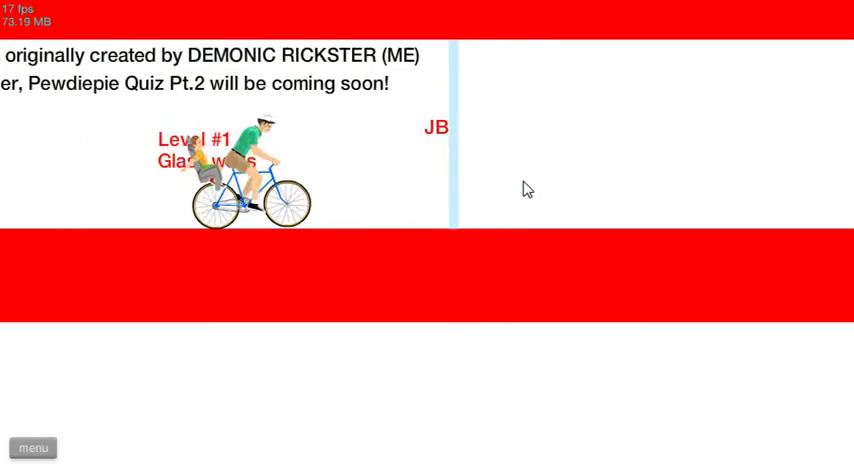
pyautogui.press('Up')
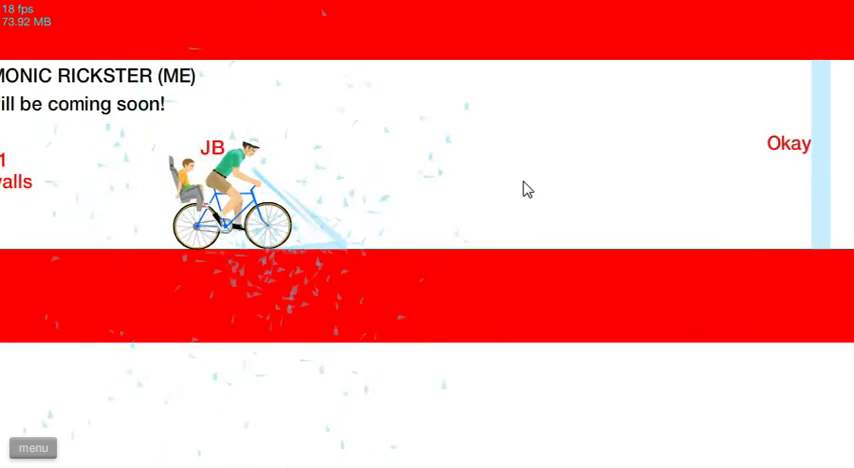
pyautogui.press('Up')
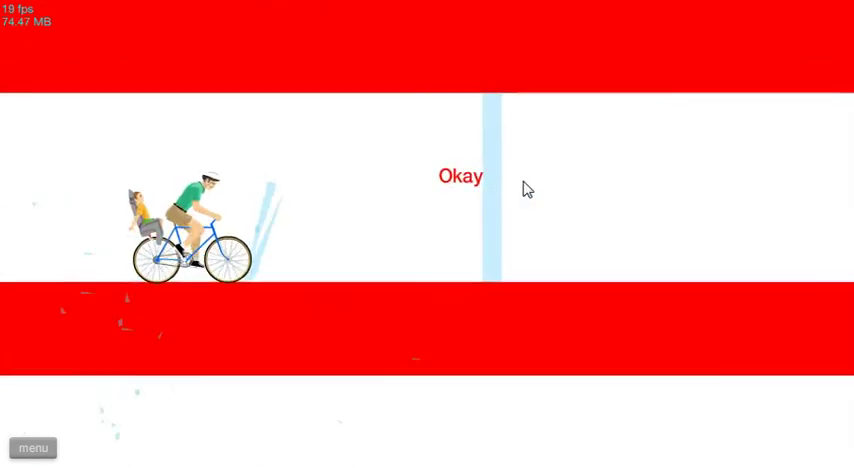
pyautogui.press('Up')
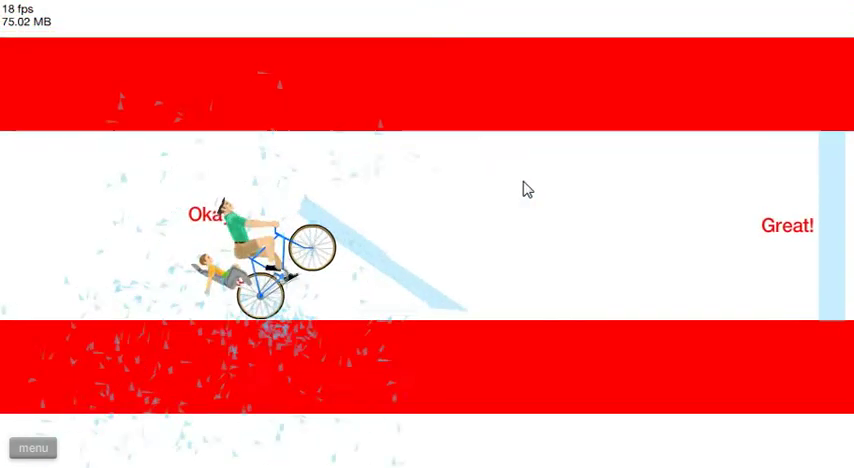
pyautogui.press('Up')
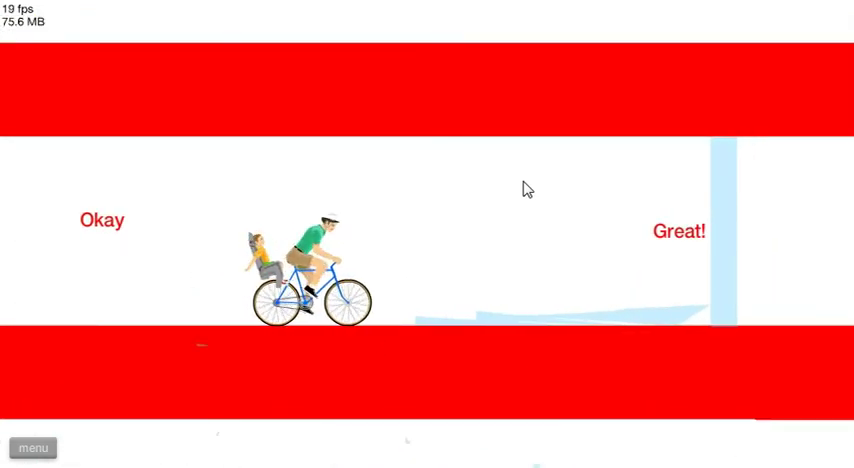
pyautogui.press('Up')
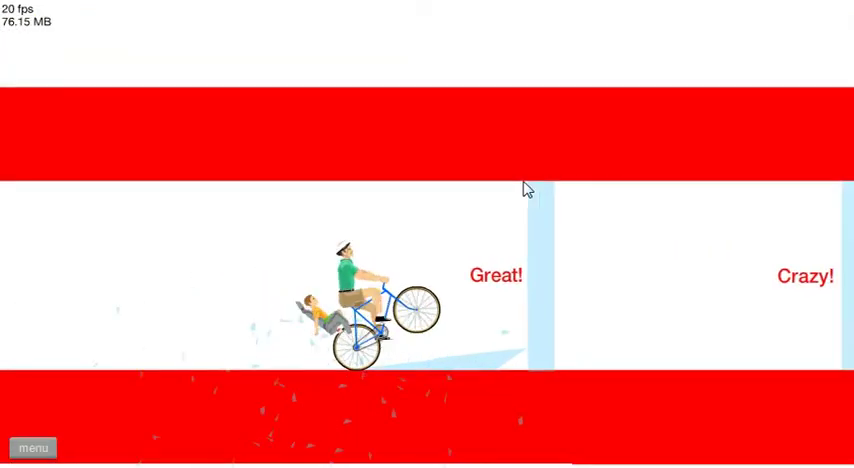
pyautogui.press('Up')
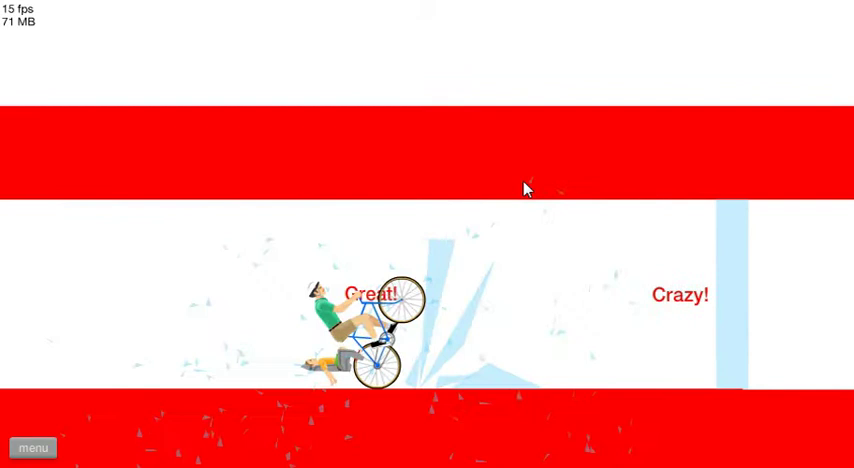
pyautogui.press('Up')
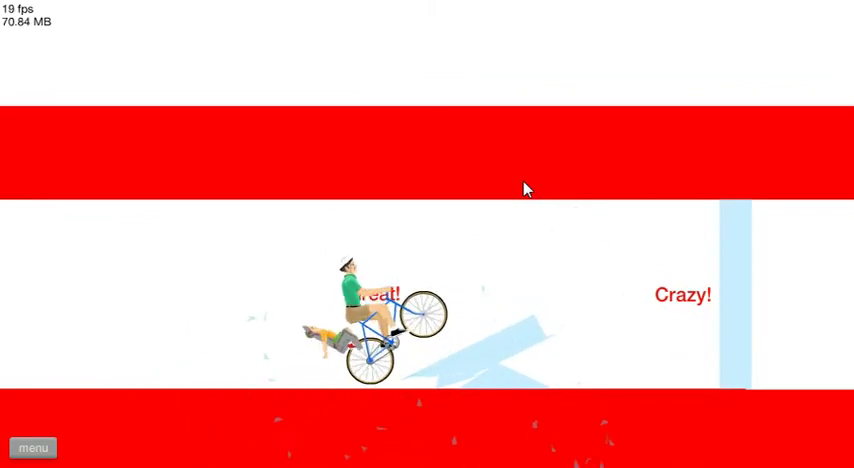
pyautogui.press('Up')
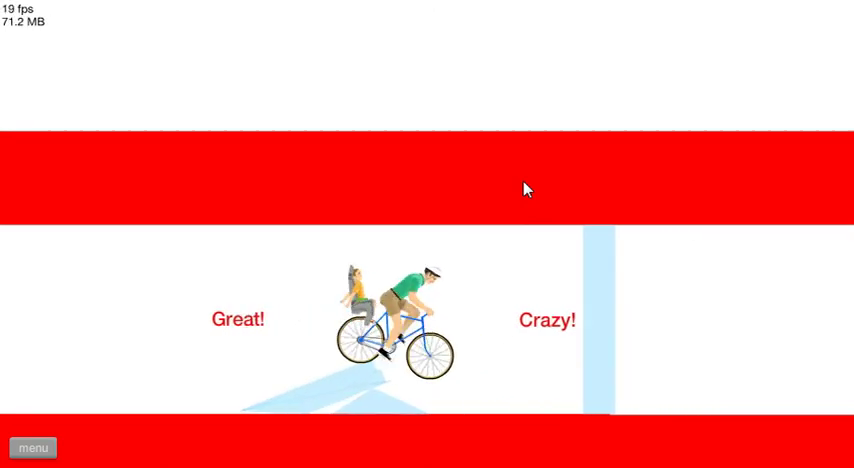
# Push into the glass pane near Crazy!, back up, then ride forward from the start again.
pyautogui.press('Up')
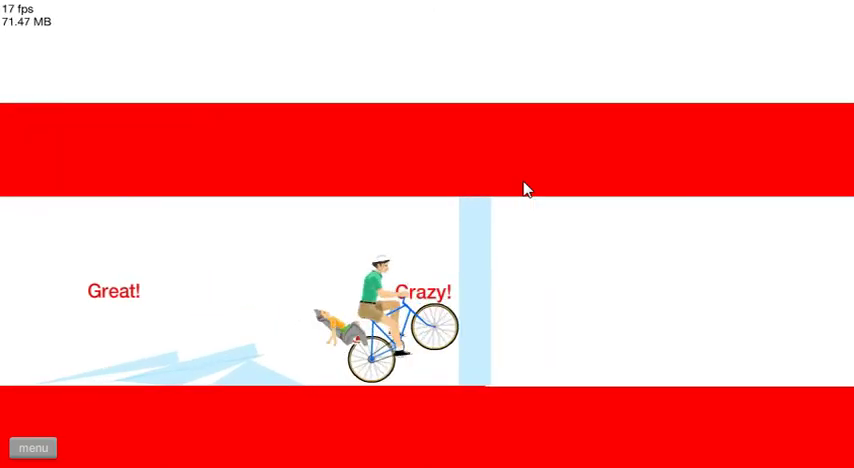
pyautogui.press('Up')
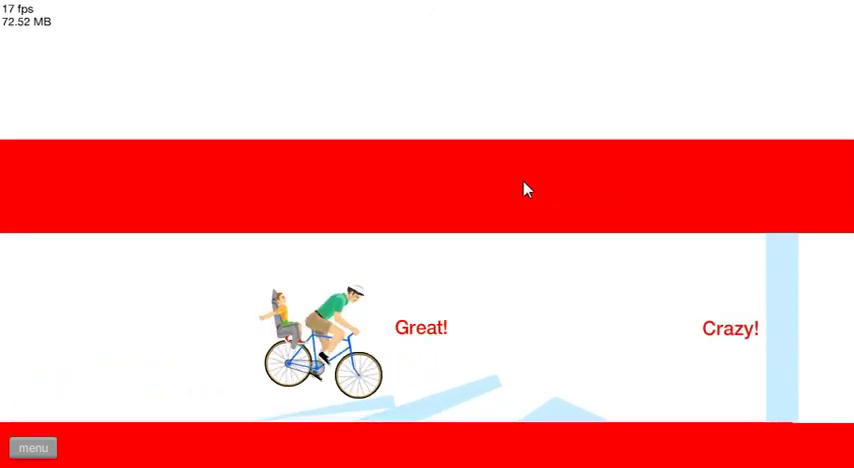
pyautogui.press('Up')
pyautogui.press('Up')
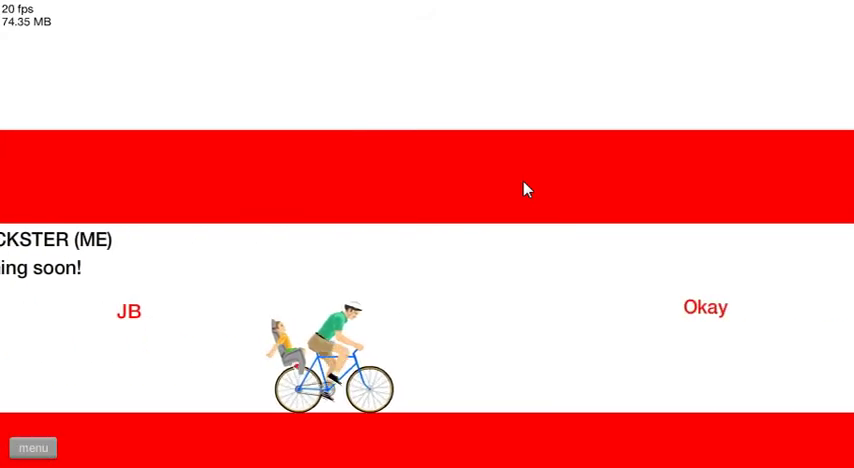
pyautogui.press('Up')
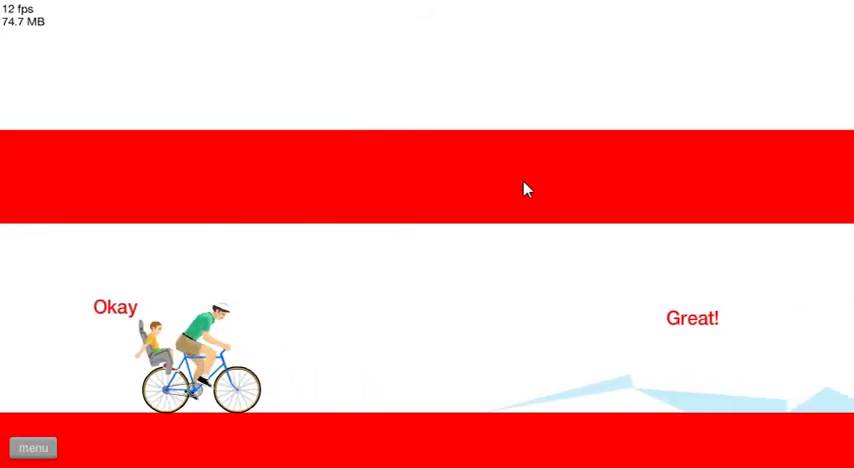
pyautogui.press('Up')
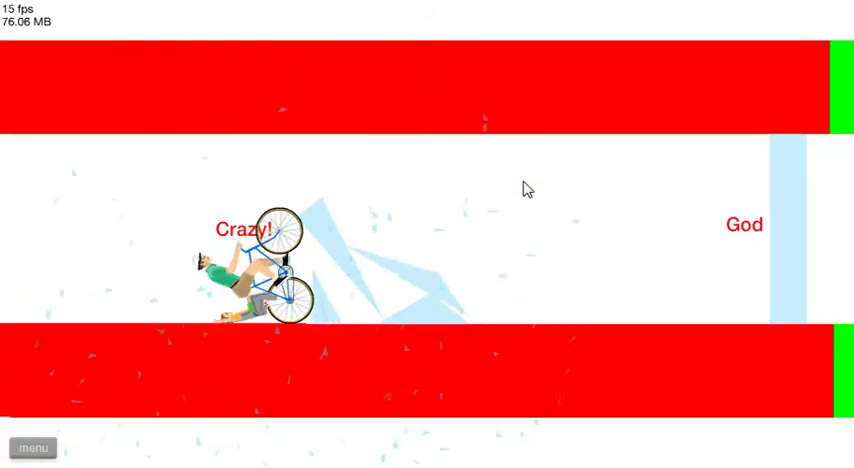
# Reverse the rider past Great! and Crazy! toward the start.
pyautogui.press('Down')
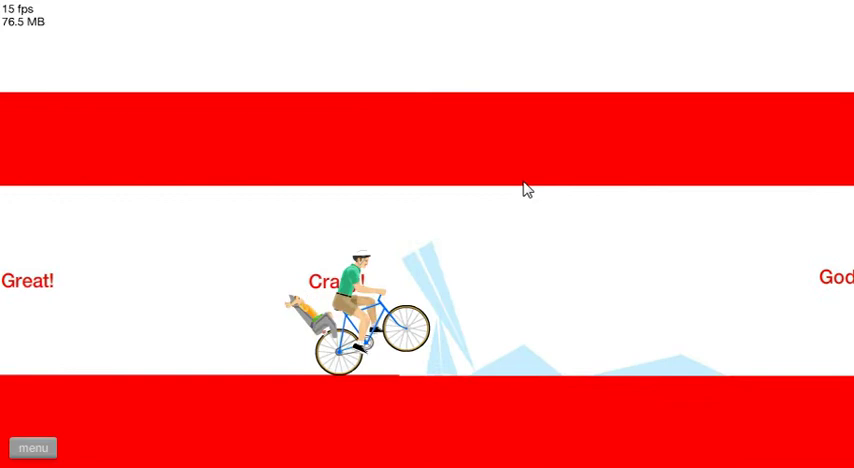
pyautogui.press('Down')
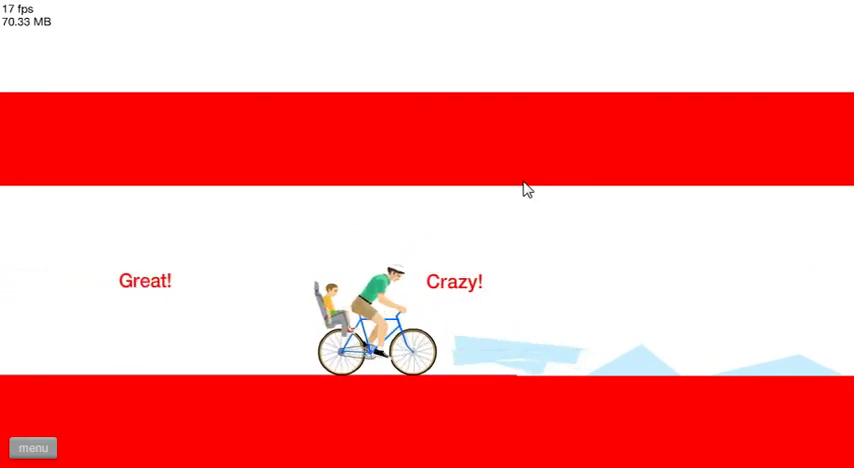
pyautogui.press('Down')
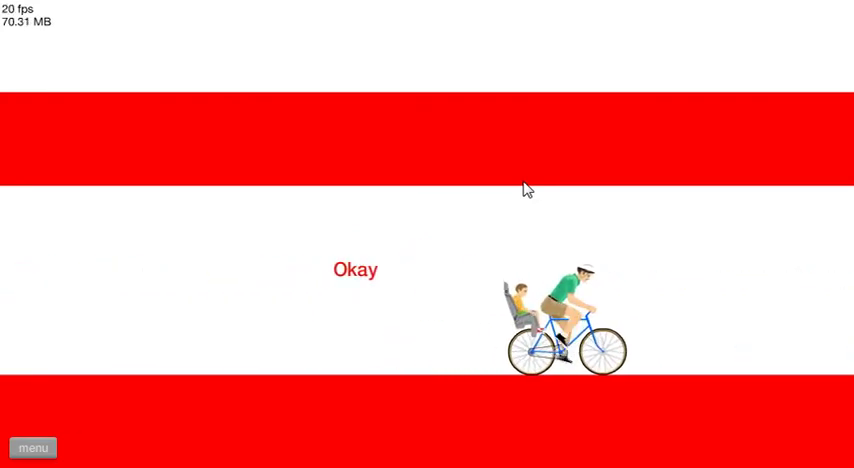
pyautogui.press('Down')
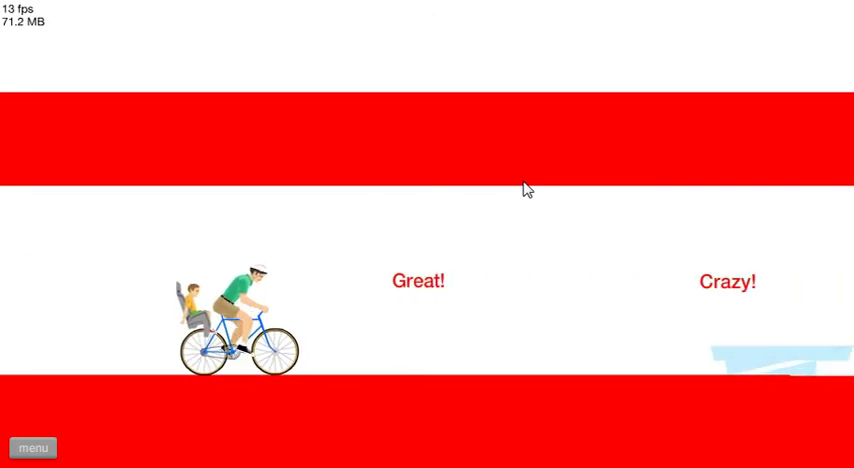
# Ride into Level #2 Spinning Glass, then reverse past the God sign toward Great!
pyautogui.press('Up')
pyautogui.press('Up')
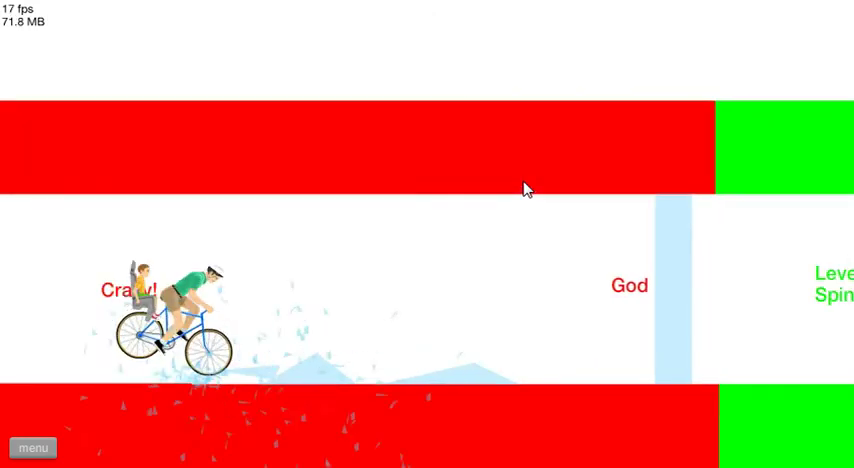
pyautogui.press('Up')
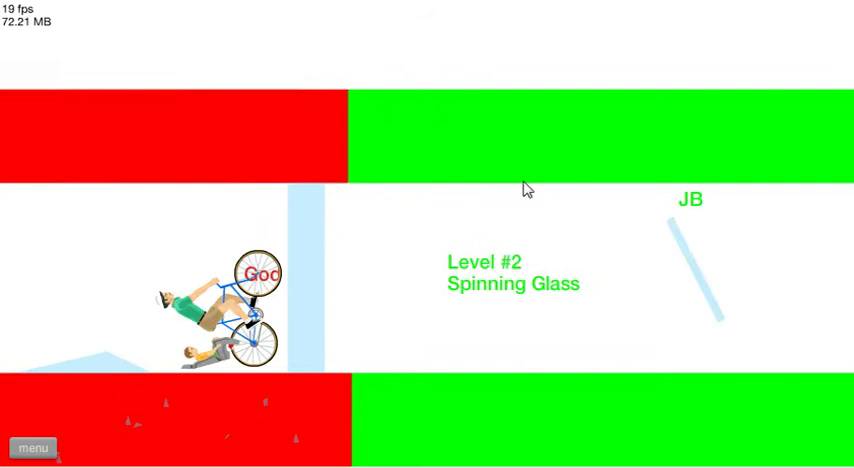
pyautogui.press('Left')
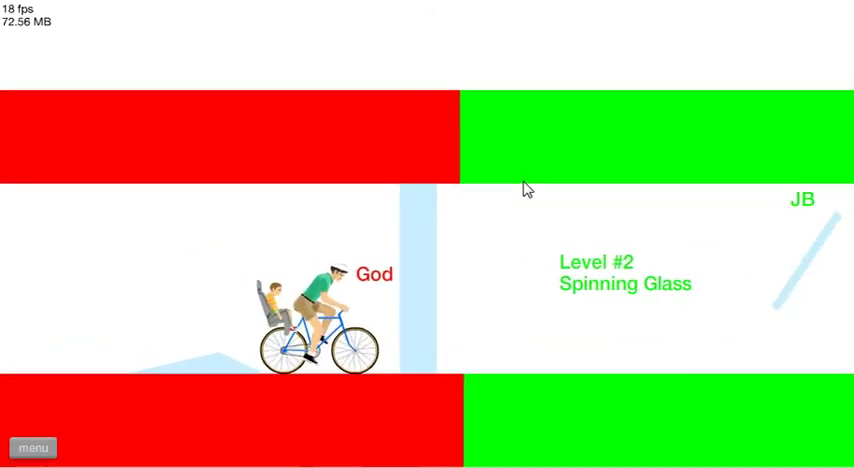
pyautogui.press('Left')
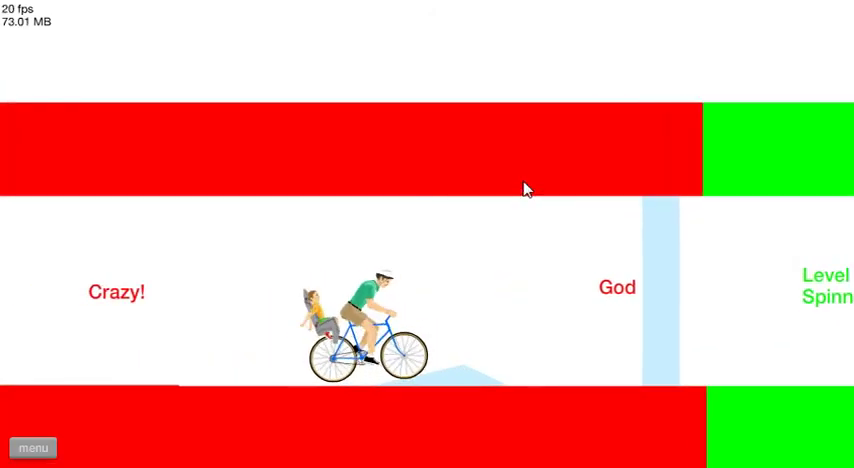
pyautogui.press('Left')
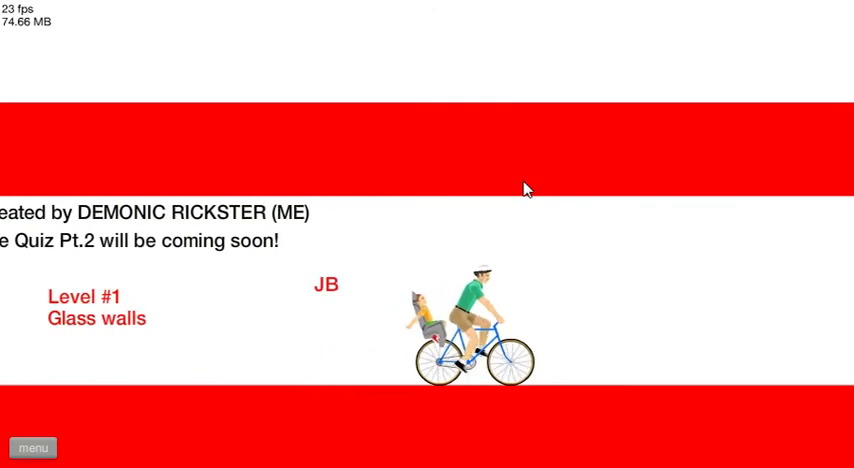
pyautogui.press('Up')
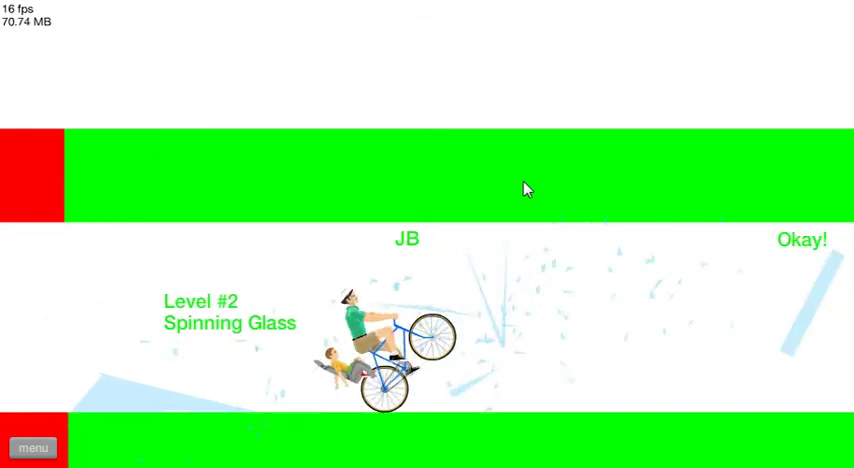
# Ride through the Level #2 glass panes, smashing the God-sign glass just before Glass Fall.
pyautogui.press('Up')
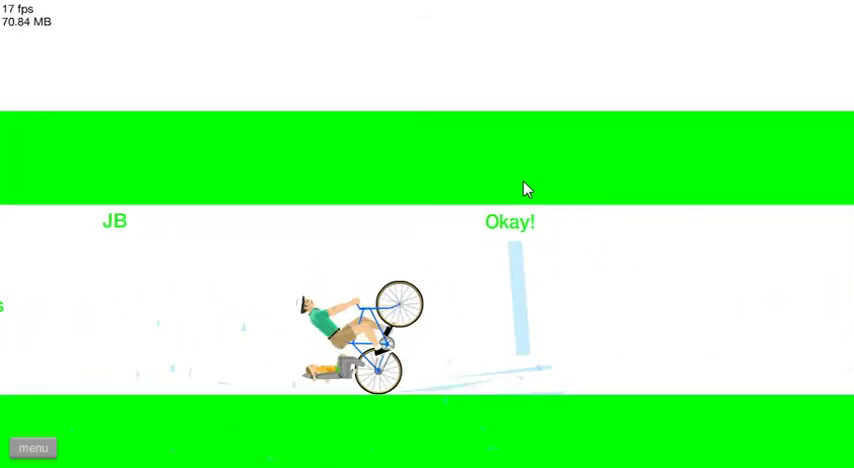
pyautogui.press('Up')
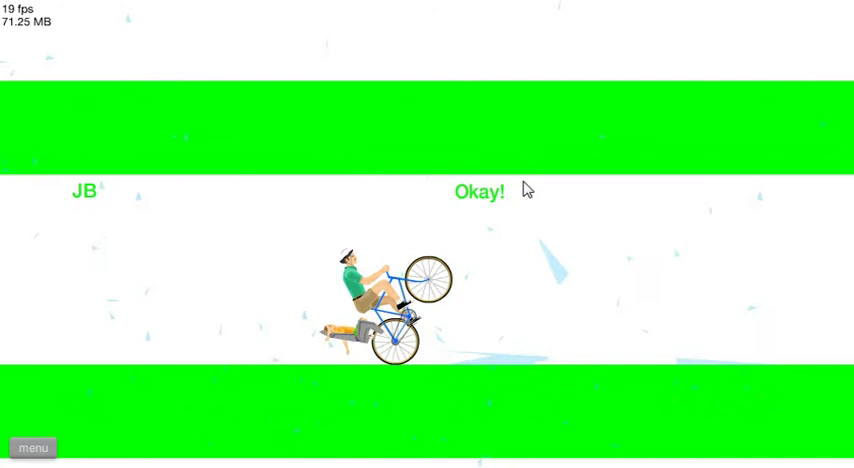
pyautogui.press('Up')
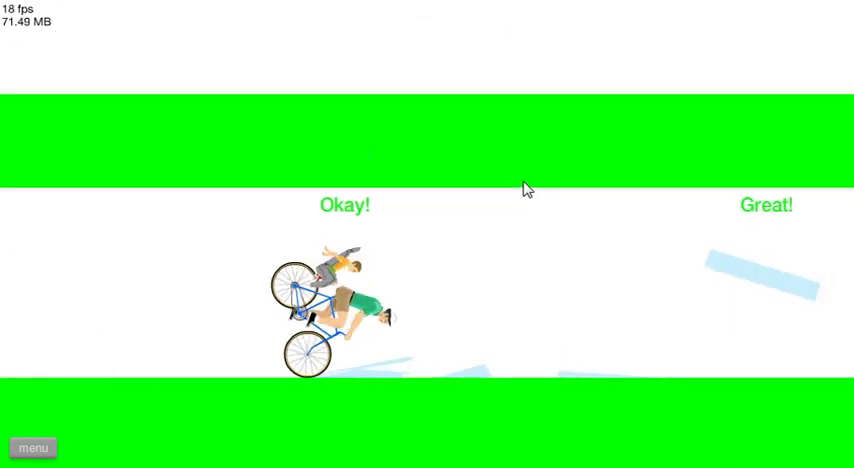
pyautogui.press('Up')
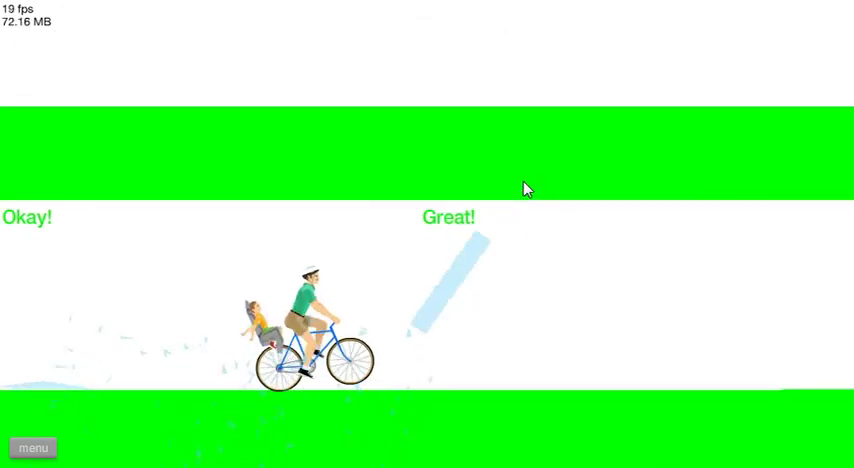
pyautogui.press('Up')
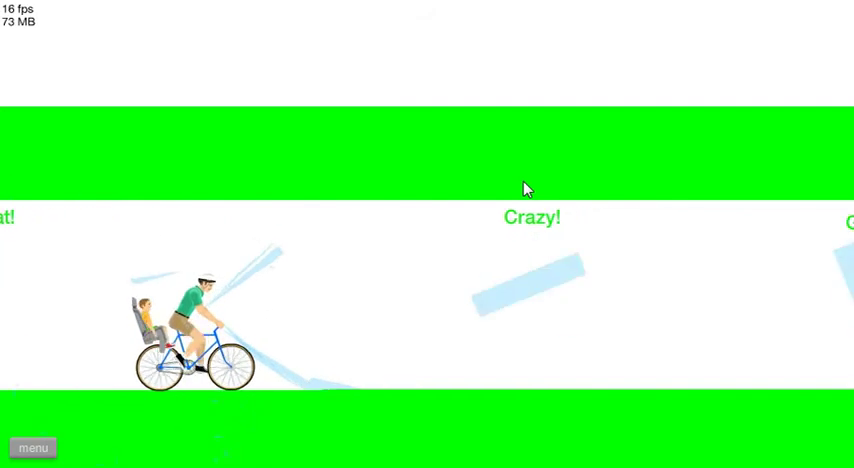
pyautogui.press('Up')
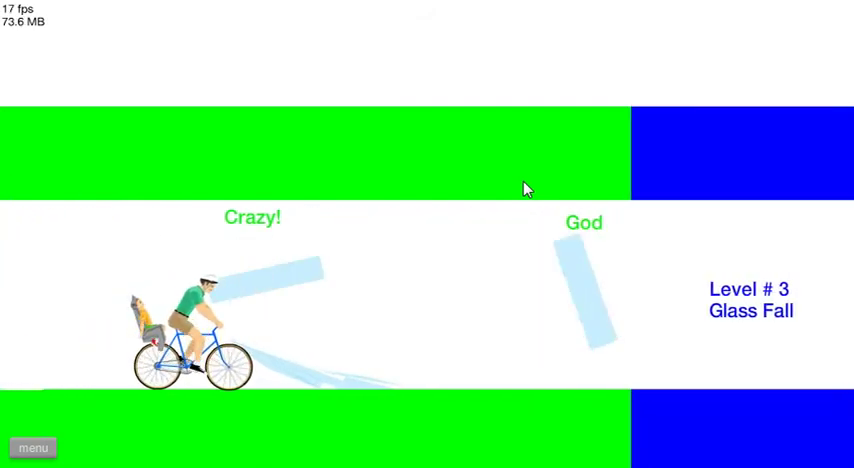
pyautogui.press('Up')
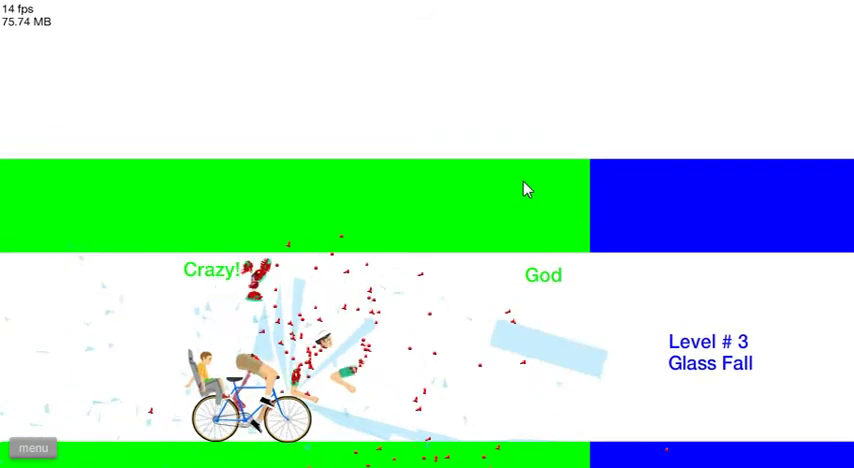
pyautogui.press('Up')
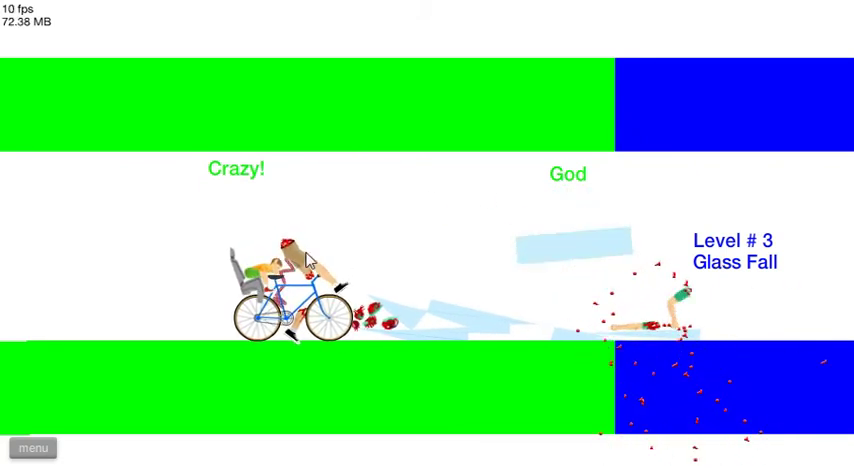
# Pause Glass Break, exit to the level list, and expand Epic Freefall Race's details.
pyautogui.click(35, 448)
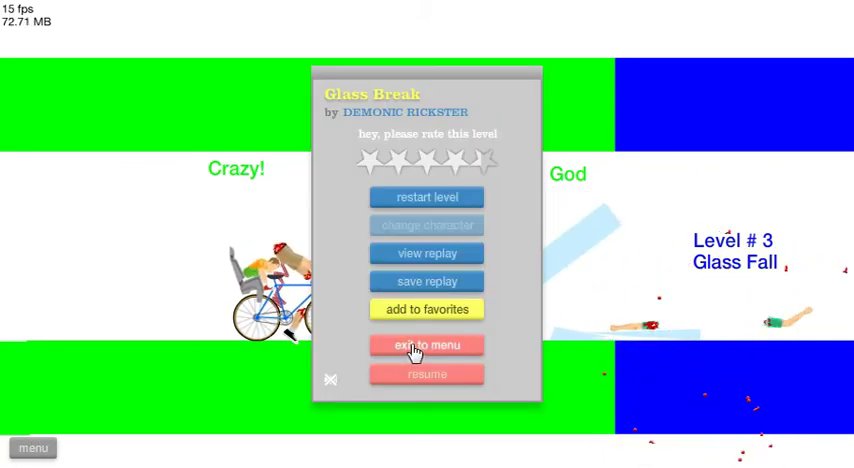
pyautogui.click(421, 340)
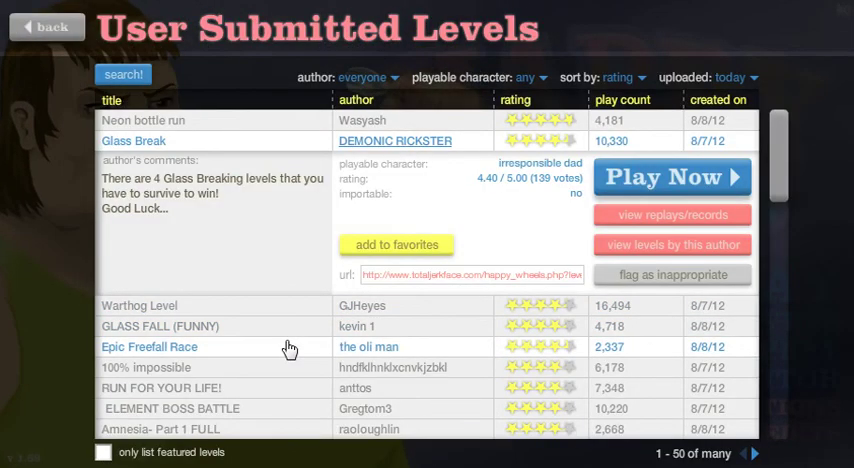
pyautogui.click(418, 347)
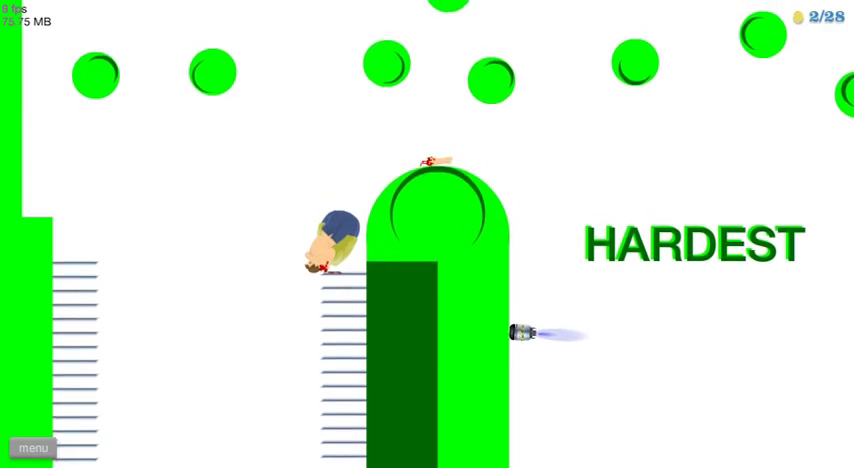
# Pause Epic Freefall Race, exit to the level list, and expand Neon bottle run's details.
pyautogui.click(40, 448)
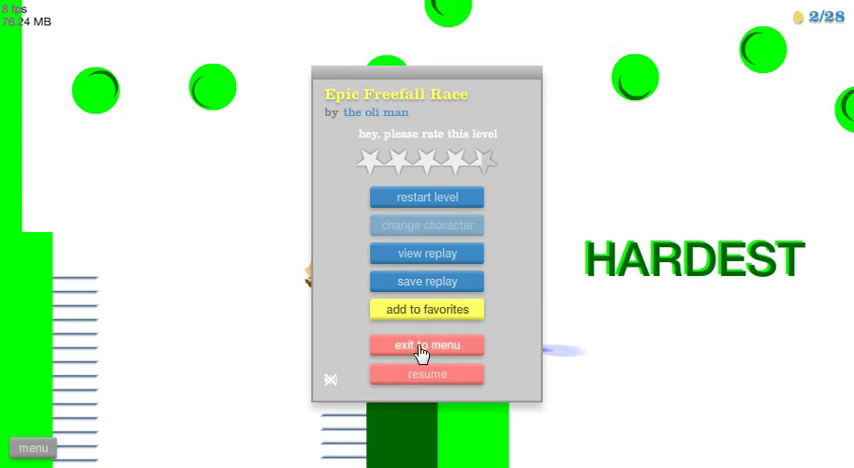
pyautogui.click(422, 349)
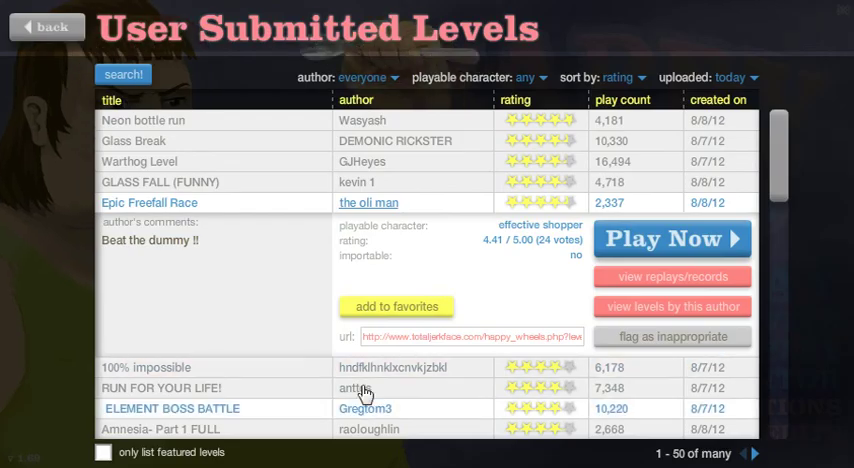
pyautogui.click(349, 124)
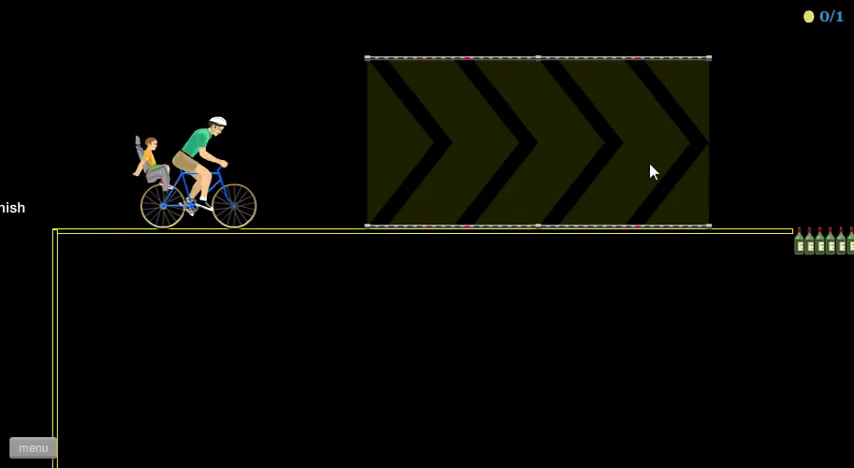
# Ride the bike past the arrow box, wheelie onto the bottles, and pedal until they collapse.
pyautogui.press('Up')
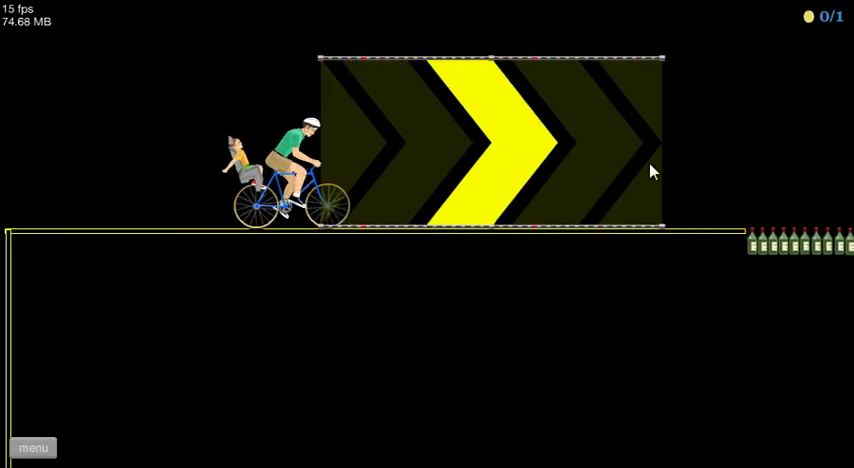
pyautogui.press('Up')
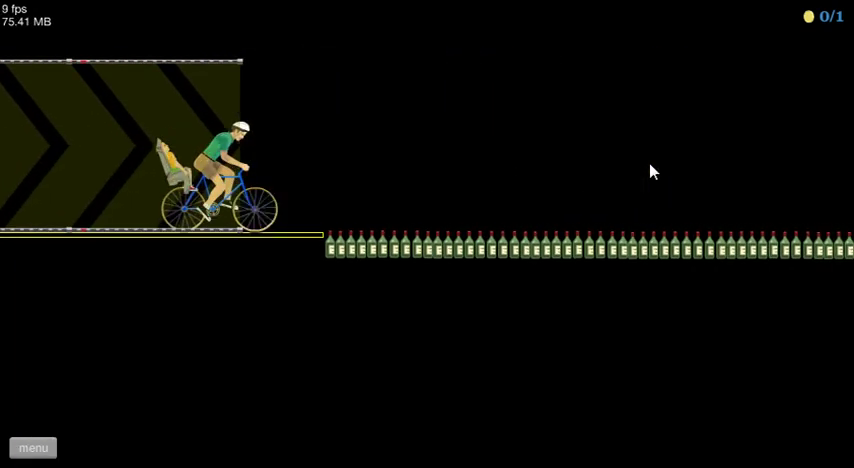
pyautogui.press('Up')
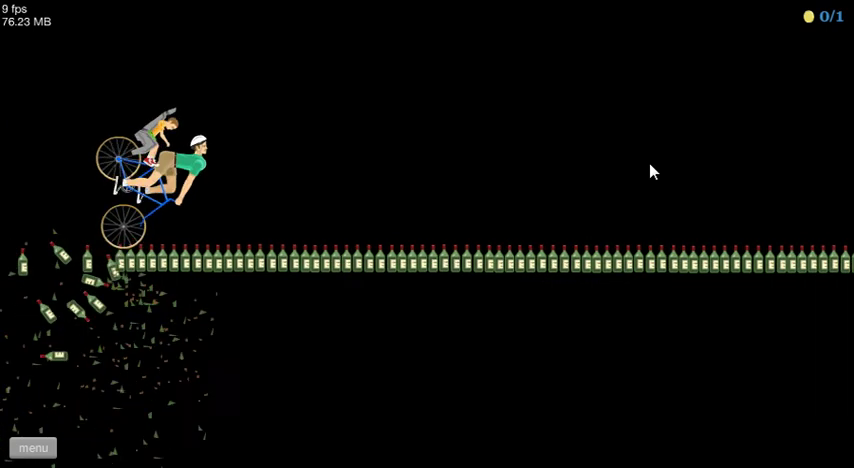
pyautogui.press('Up')
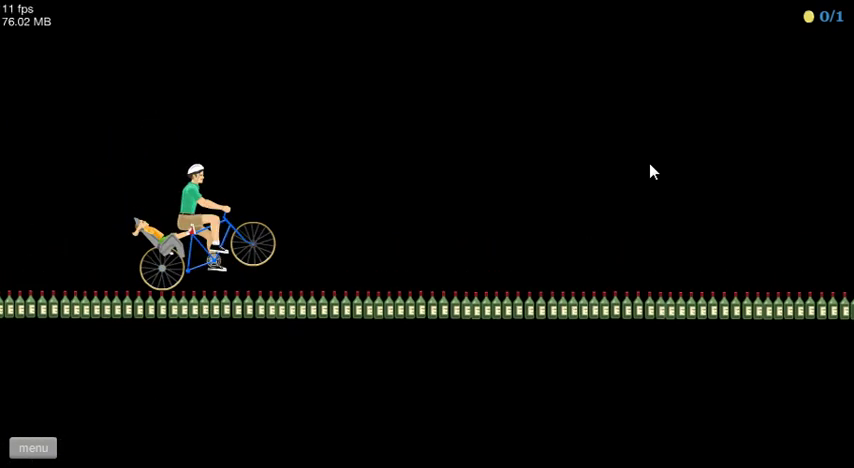
pyautogui.press('Up')
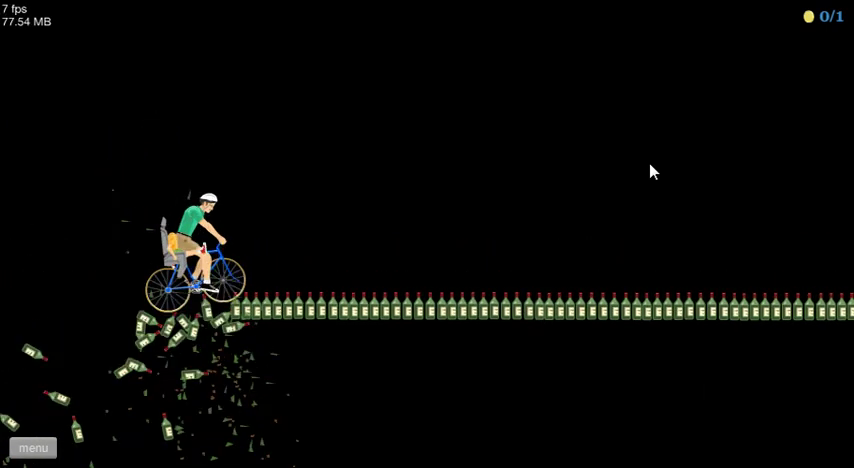
pyautogui.press('Up')
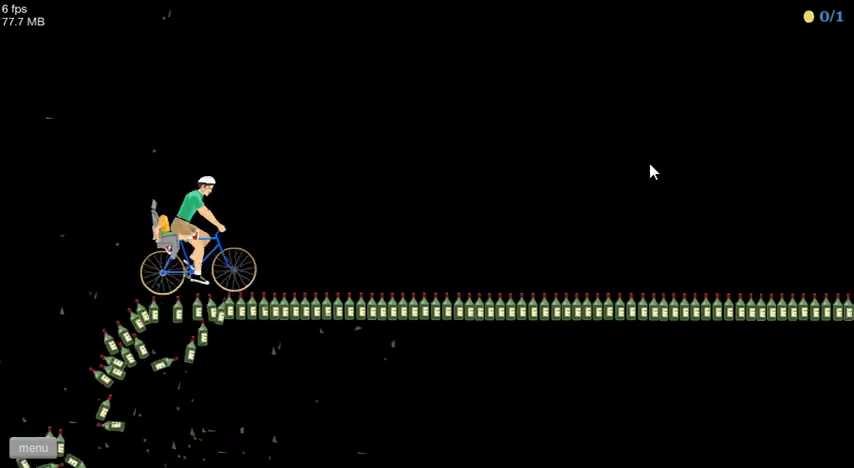
pyautogui.press('Up')
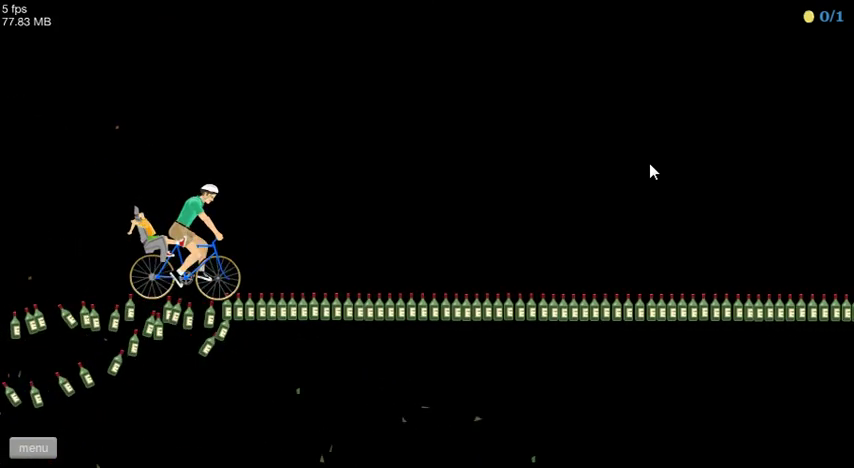
pyautogui.press('Up')
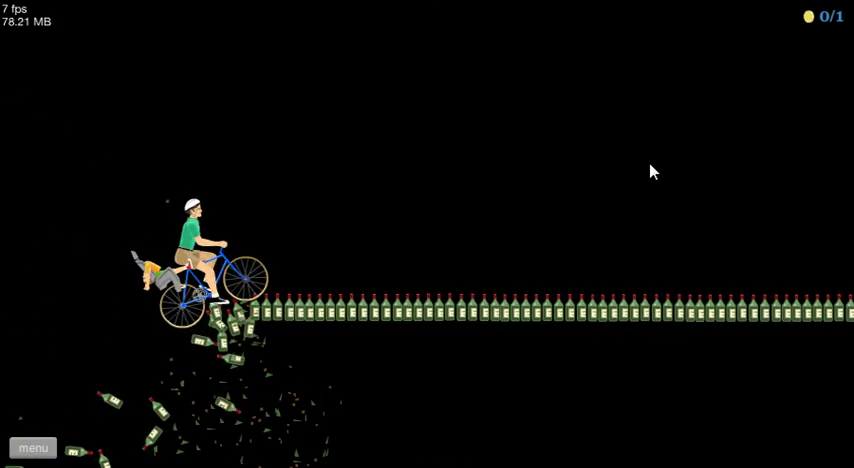
pyautogui.press('Up')
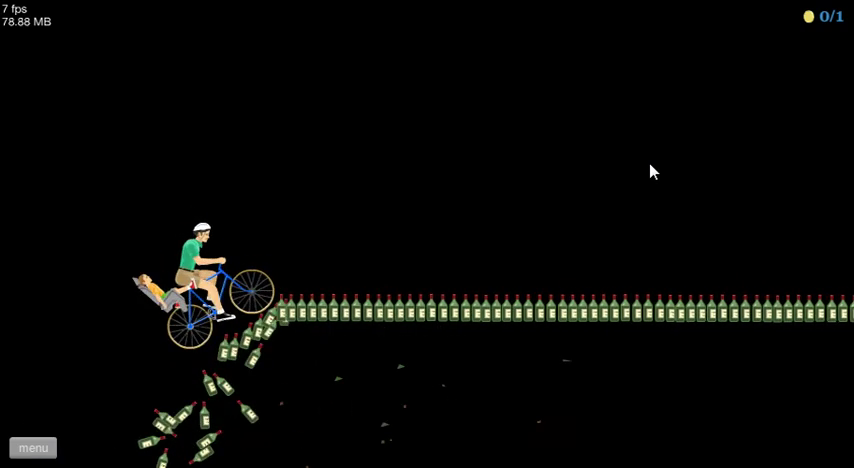
pyautogui.press('Up')
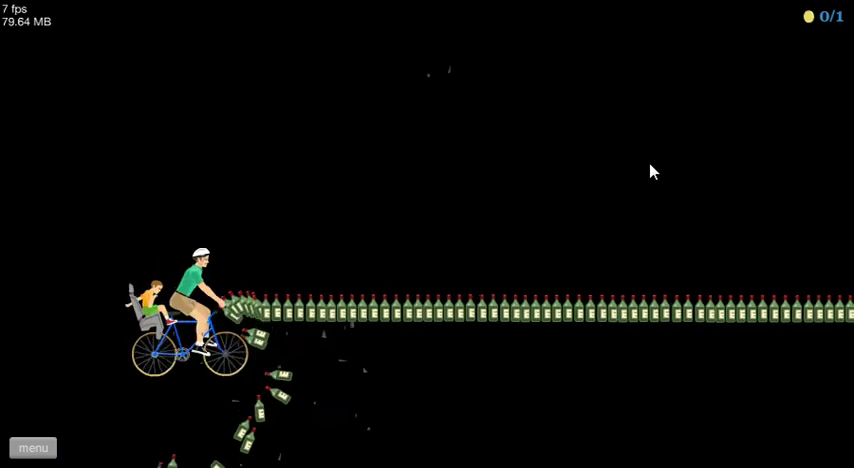
pyautogui.press('Up')
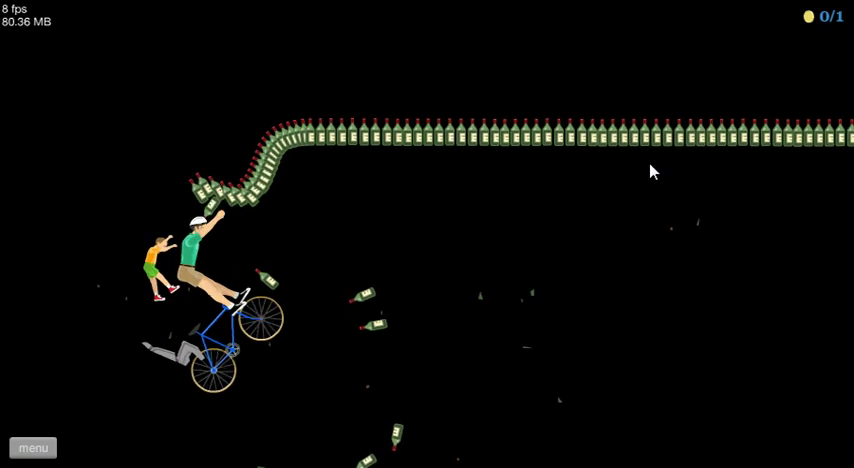